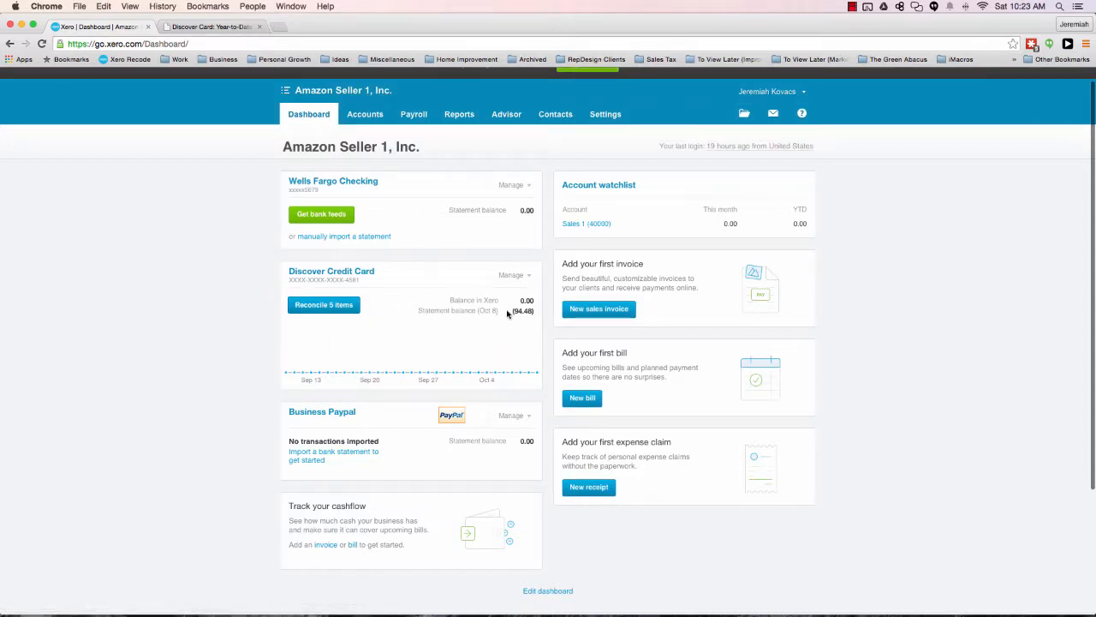
pyautogui.click(514, 275)
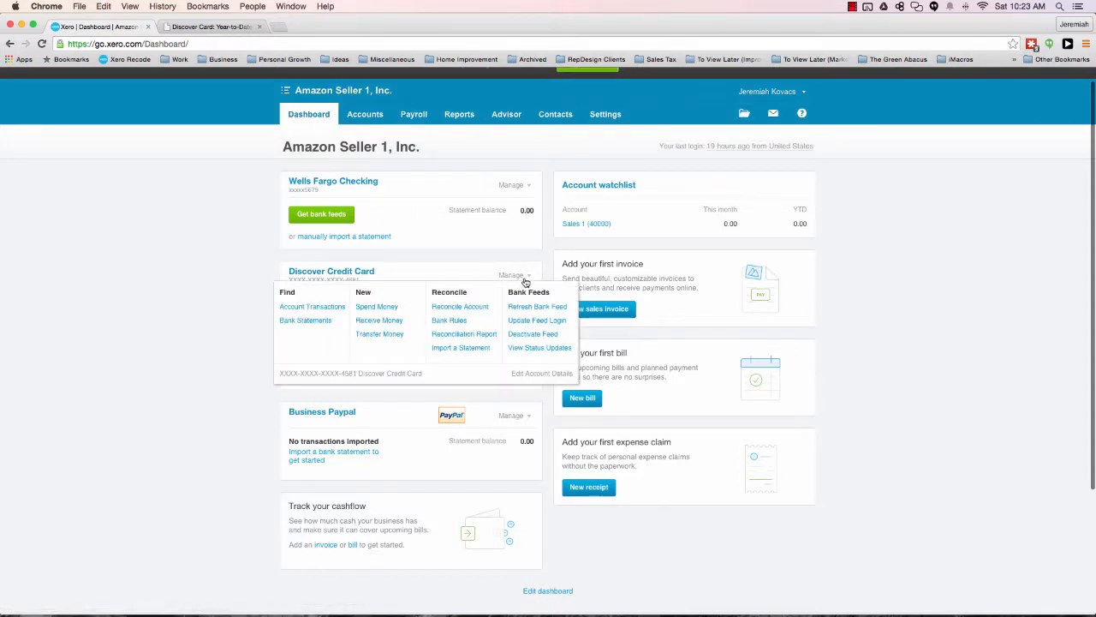
pyautogui.click(524, 282)
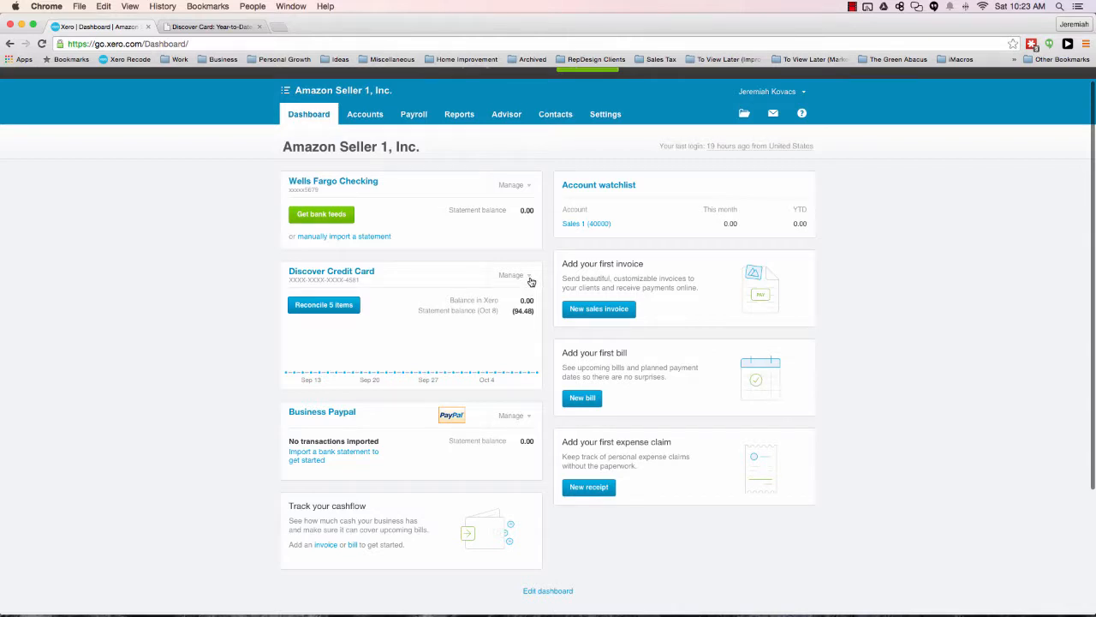
# View the Discover Credit Card statement covering Jul 8 to Sep 8, 2015, and return to the dashboard.
pyautogui.moveTo(429, 385)
pyautogui.click(350, 274)
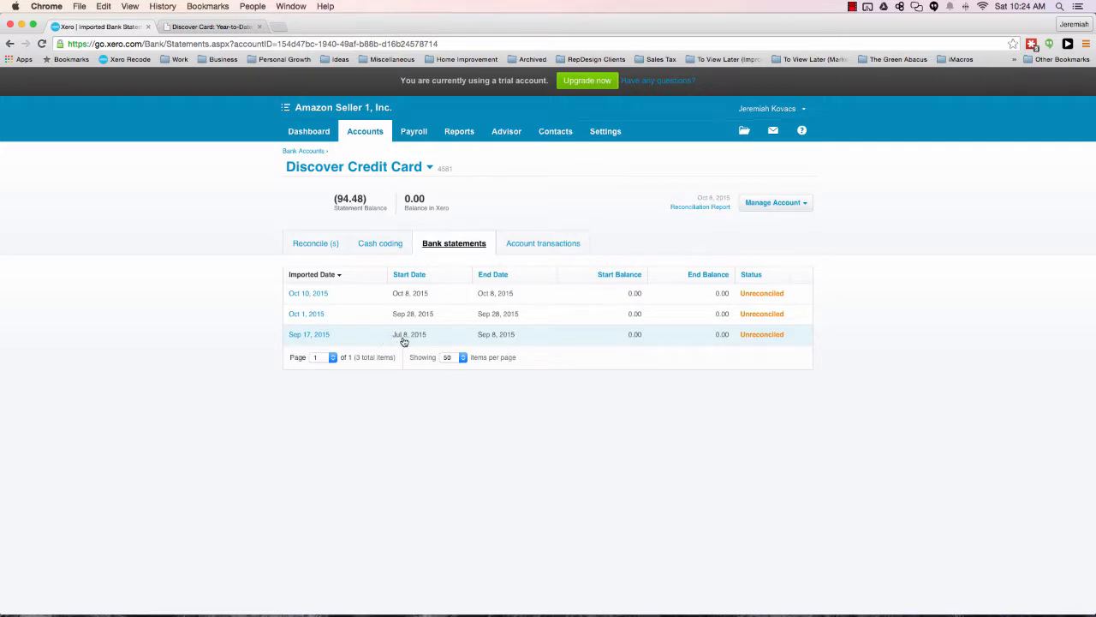
pyautogui.click(404, 340)
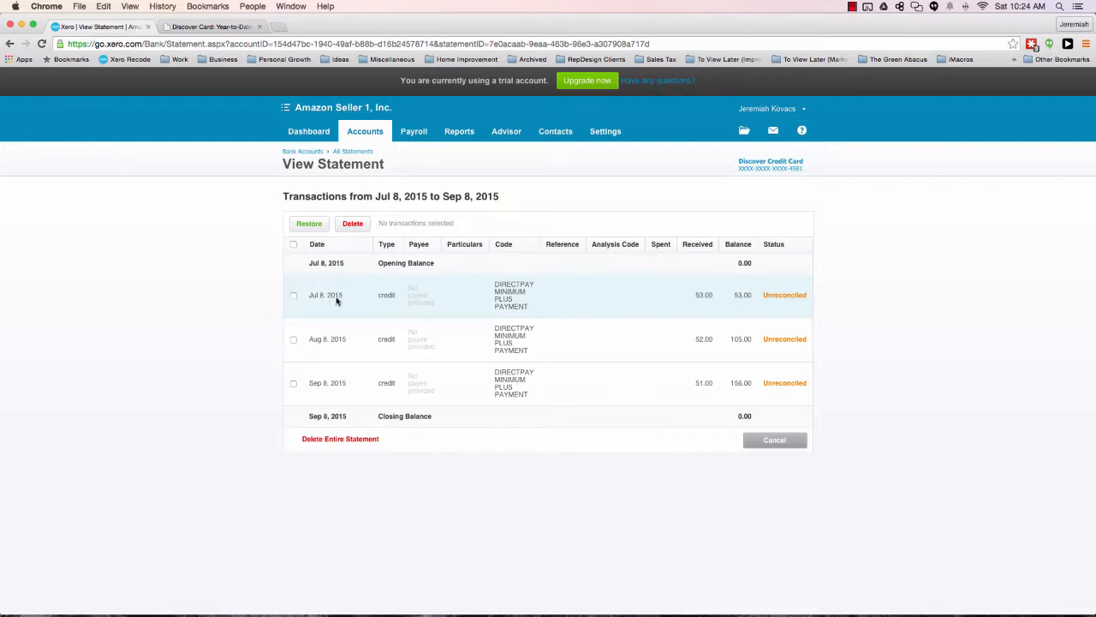
pyautogui.click(309, 132)
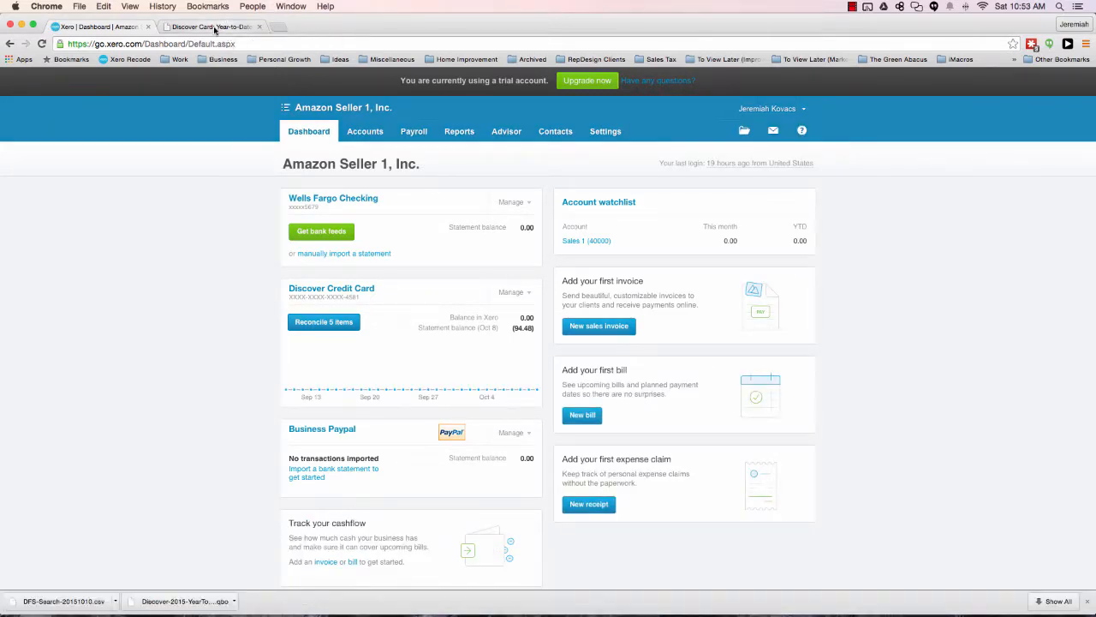
# Switch to the Discover card website and review the Year-to-Date activity summary and its recent transactions.
pyautogui.click(214, 29)
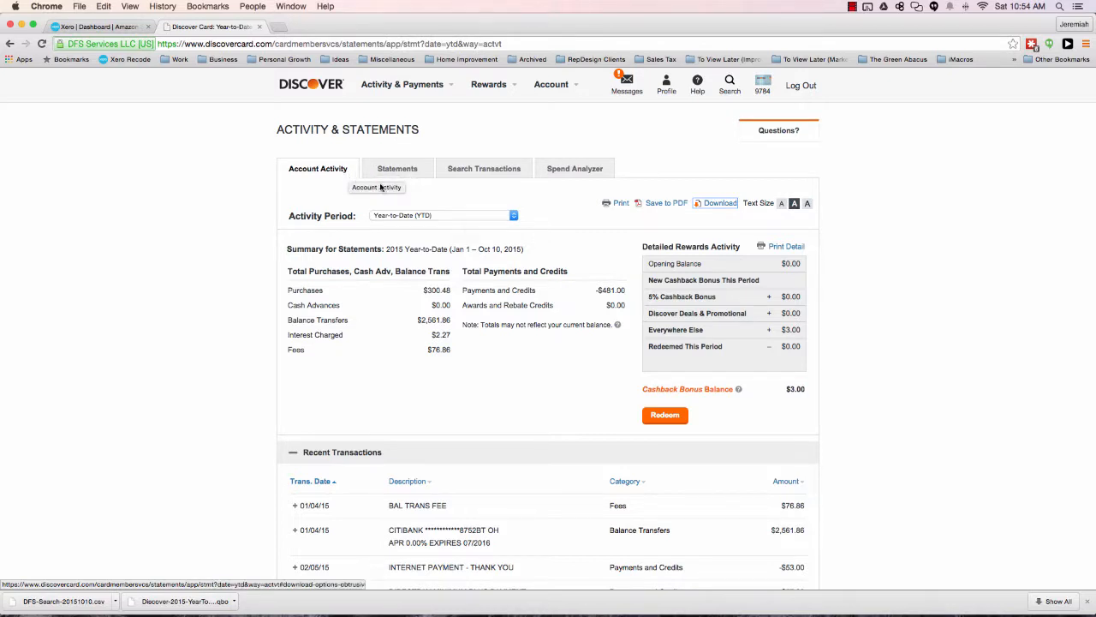
pyautogui.click(472, 217)
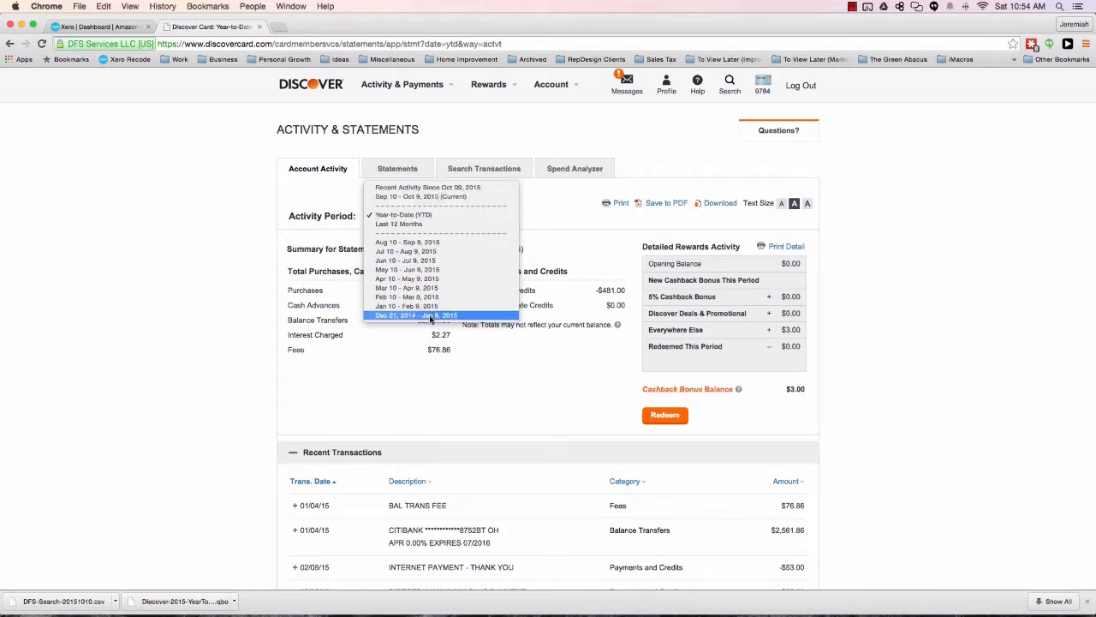
pyautogui.click(430, 218)
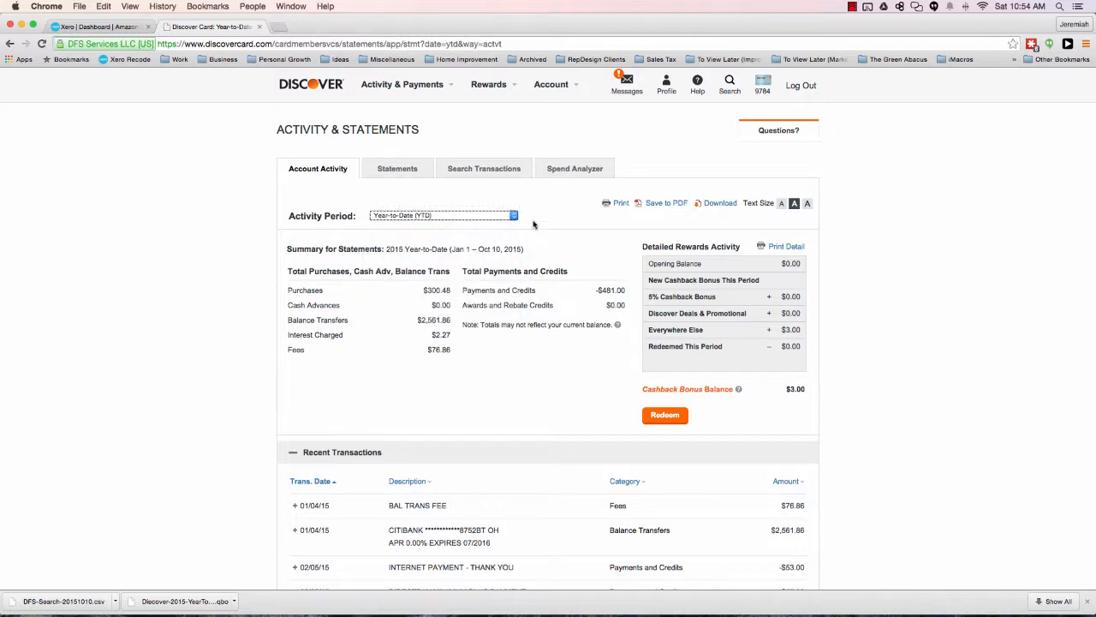
pyautogui.scroll(-3, 556, 224)
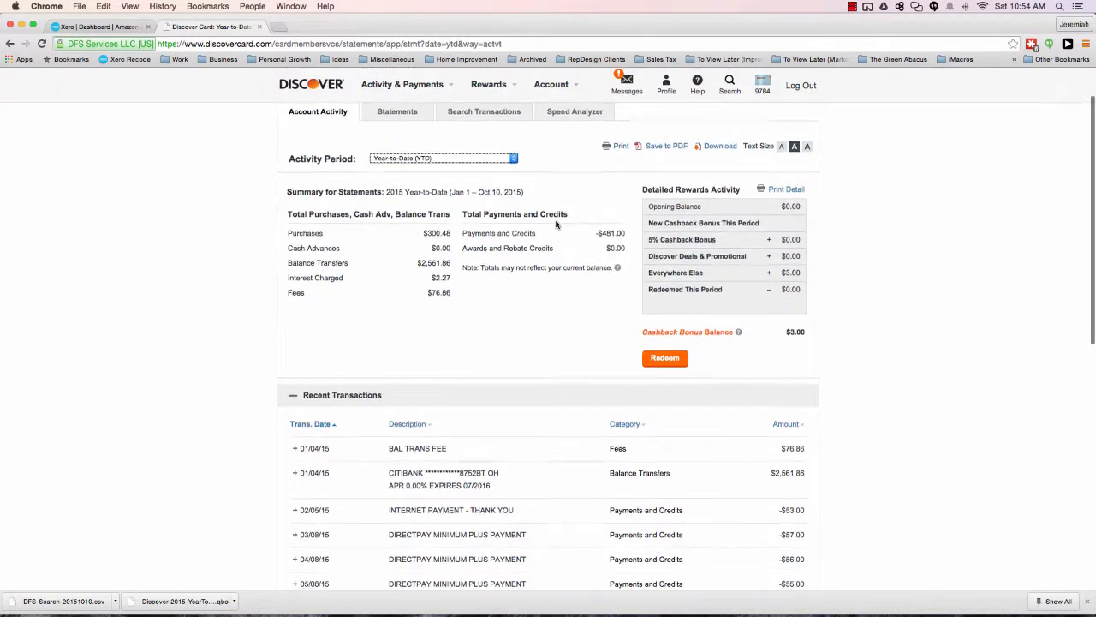
pyautogui.scroll(-8, 555, 225)
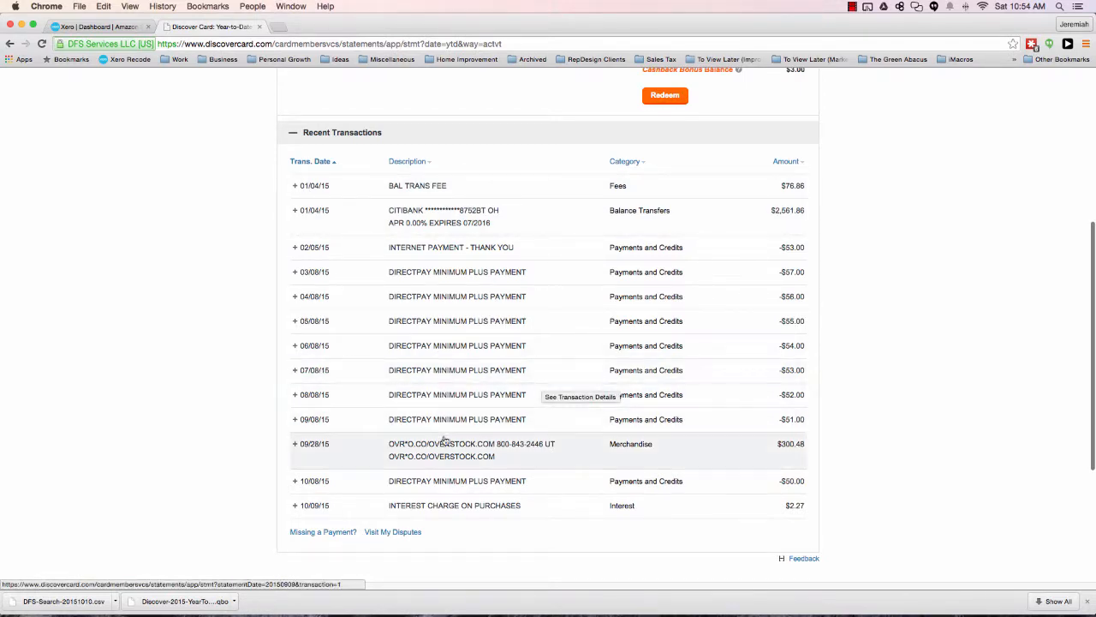
pyautogui.scroll(1, 453, 505)
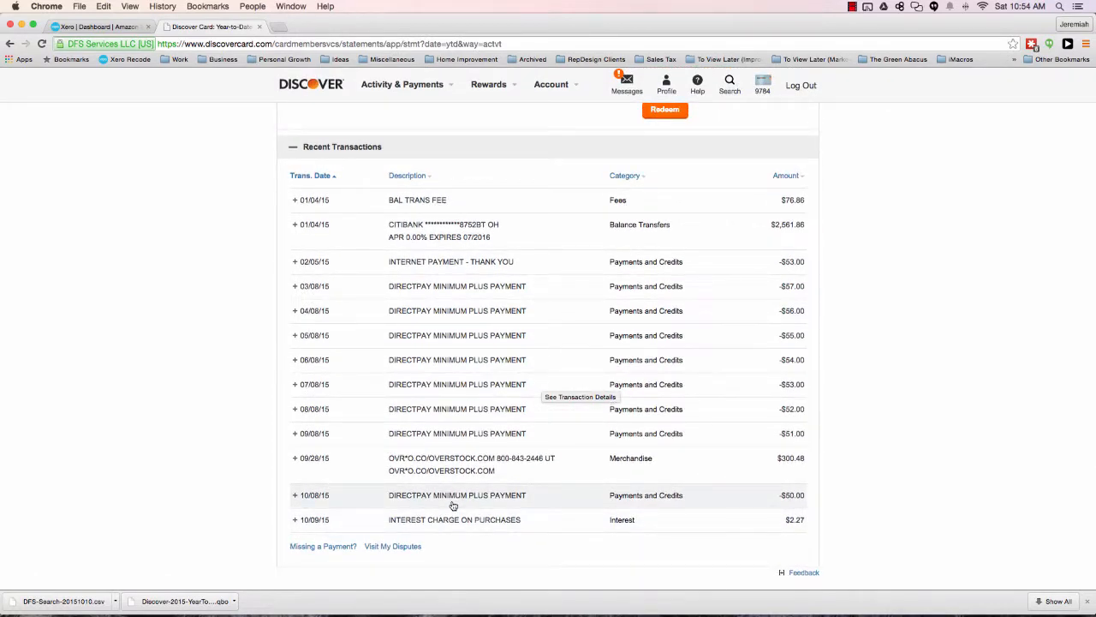
pyautogui.scroll(5, 453, 505)
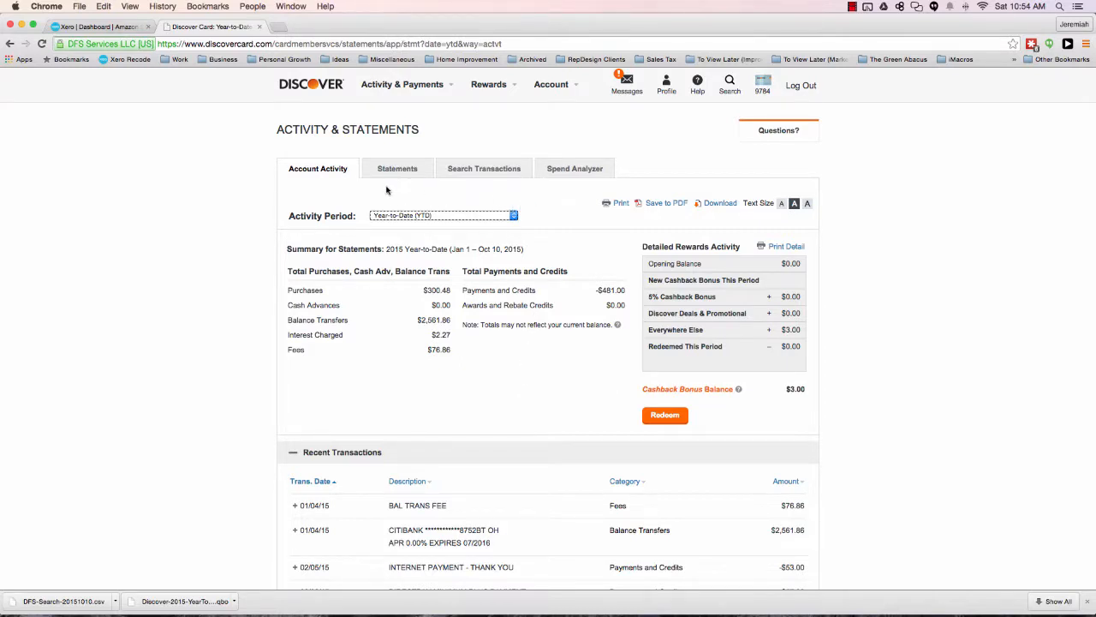
# Look at the date range option in the transaction search without choosing any dates.
pyautogui.click(495, 170)
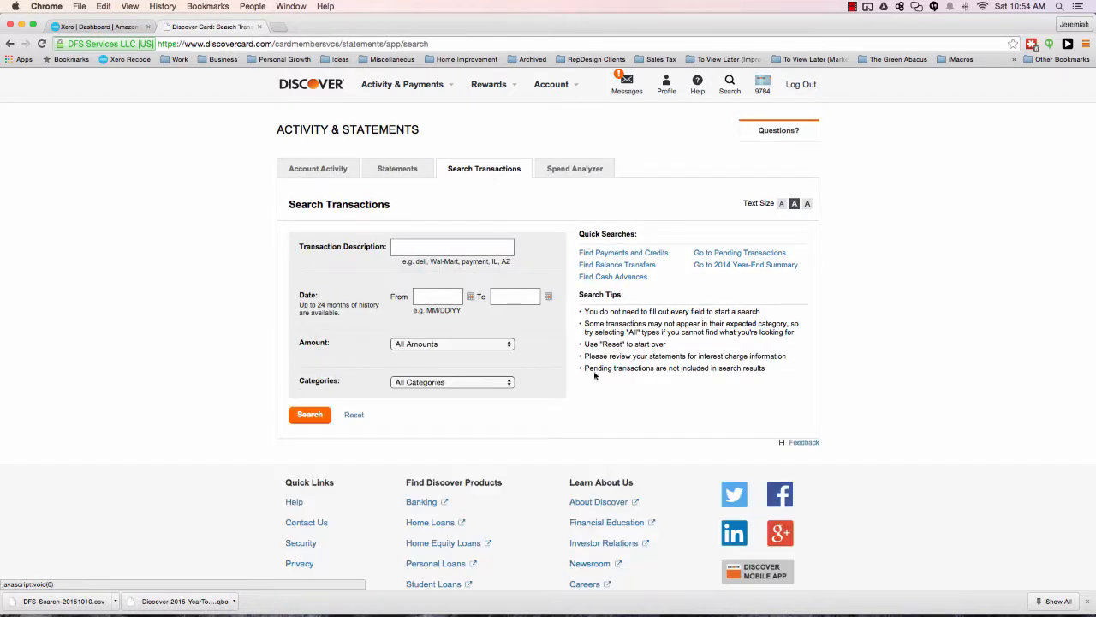
pyautogui.click(435, 299)
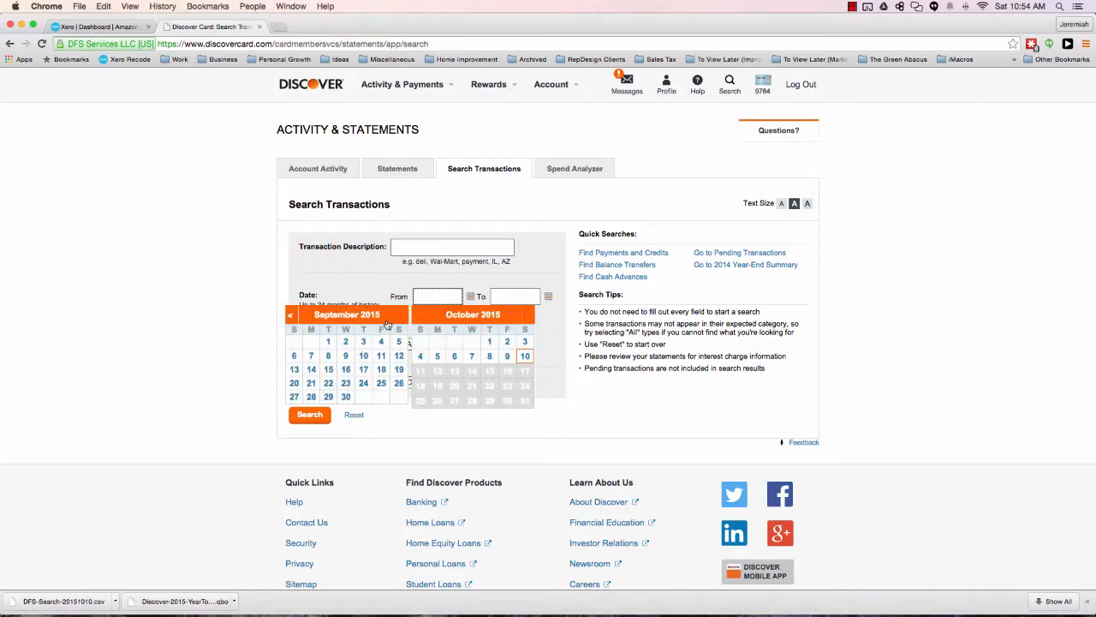
pyautogui.click(503, 280)
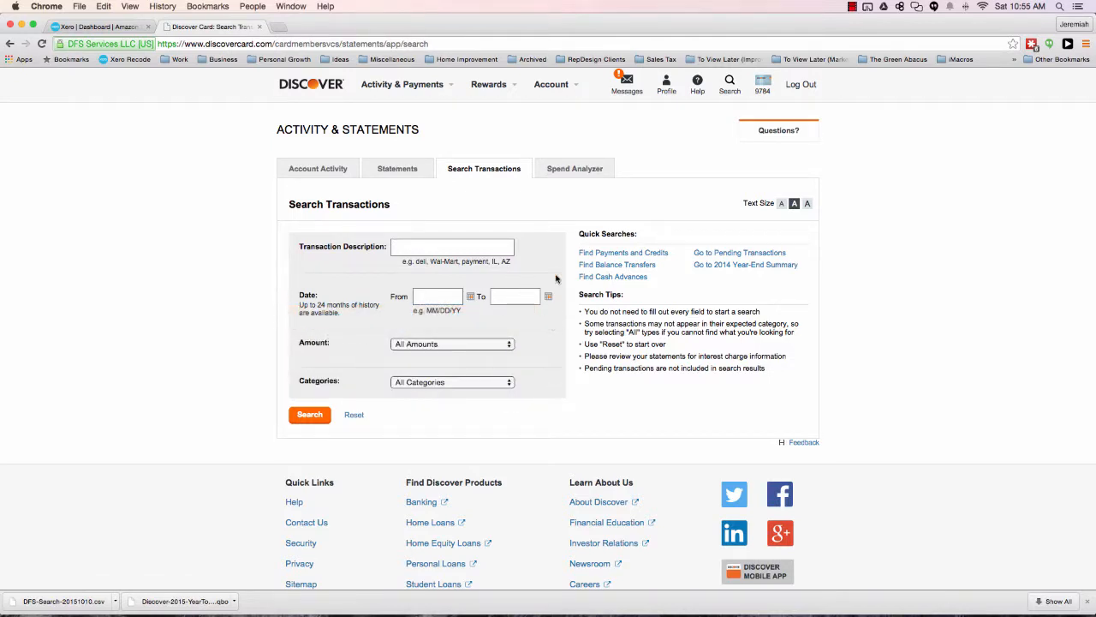
# Show the account activity for the Year-to-Date (YTD) period.
pyautogui.click(325, 169)
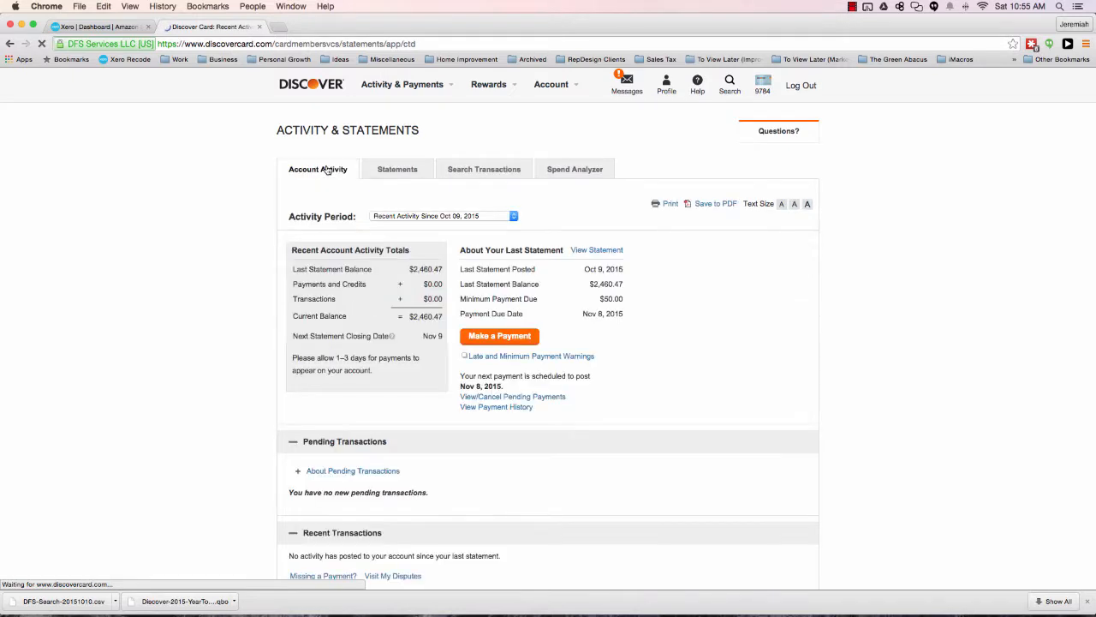
pyautogui.click(437, 215)
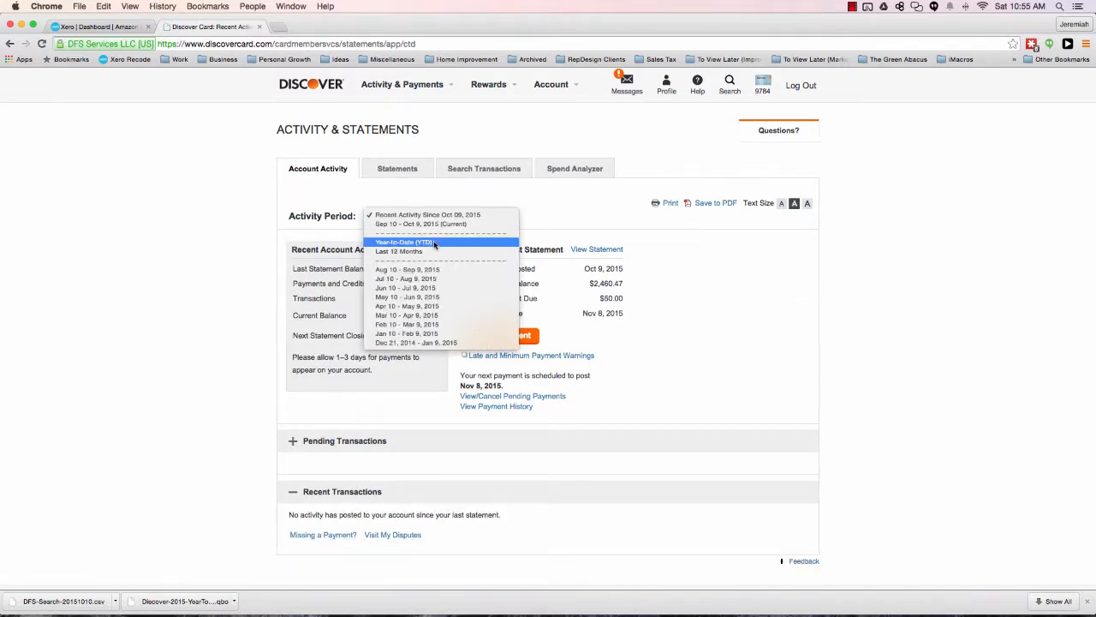
pyautogui.click(435, 245)
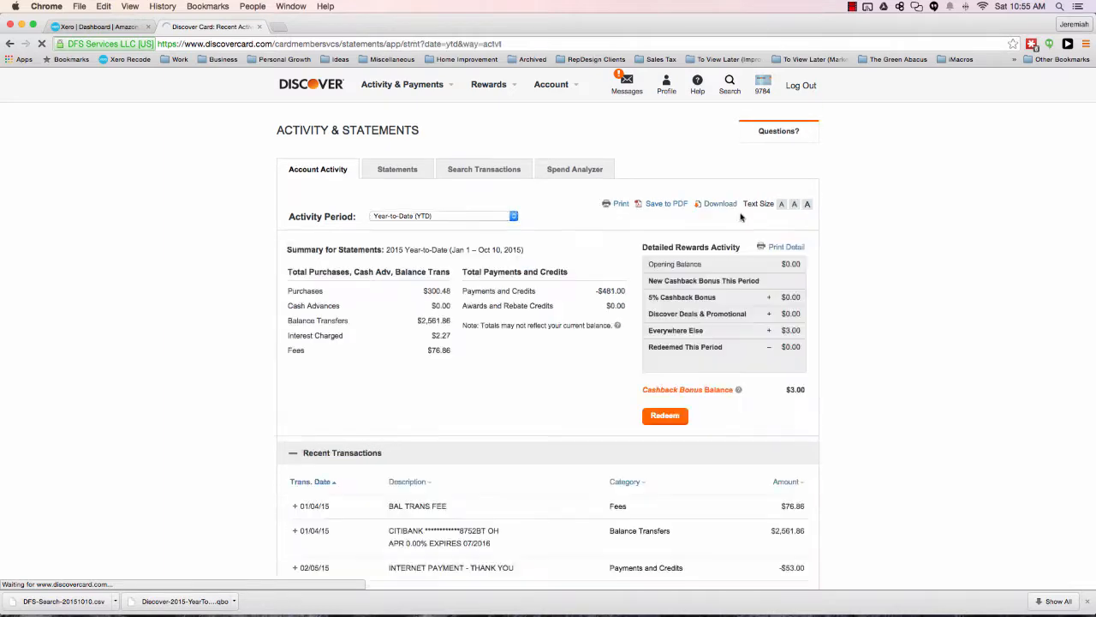
# Download the year-to-date activity in QuickBooks format and open the downloaded file's options.
pyautogui.click(719, 204)
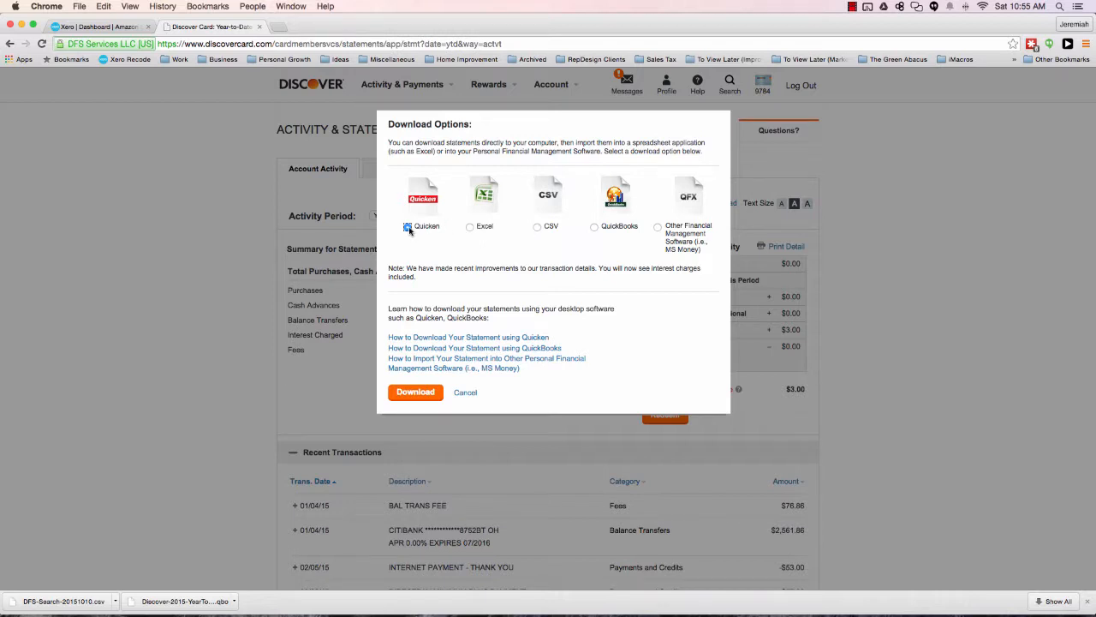
pyautogui.click(595, 227)
pyautogui.click(659, 227)
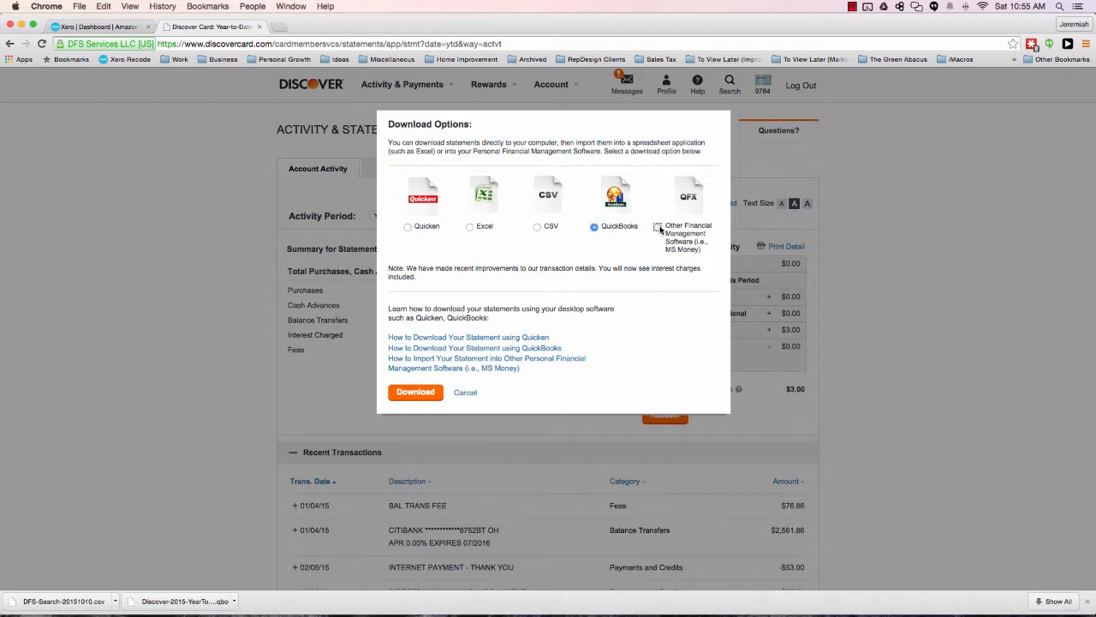
pyautogui.click(592, 229)
pyautogui.click(538, 229)
pyautogui.click(595, 228)
pyautogui.click(429, 395)
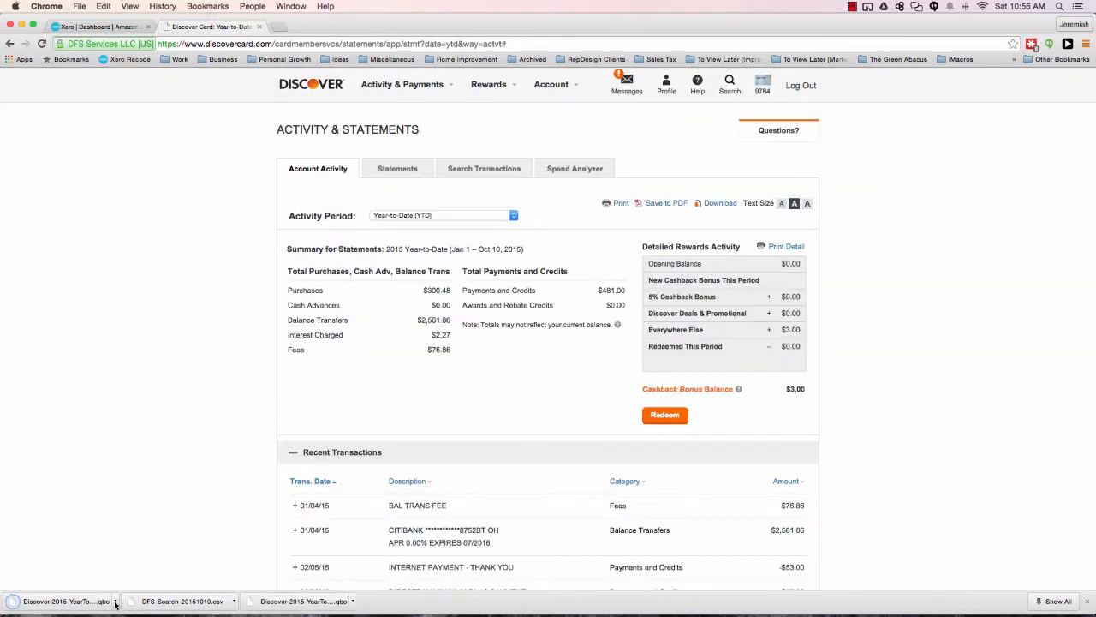
pyautogui.click(115, 601)
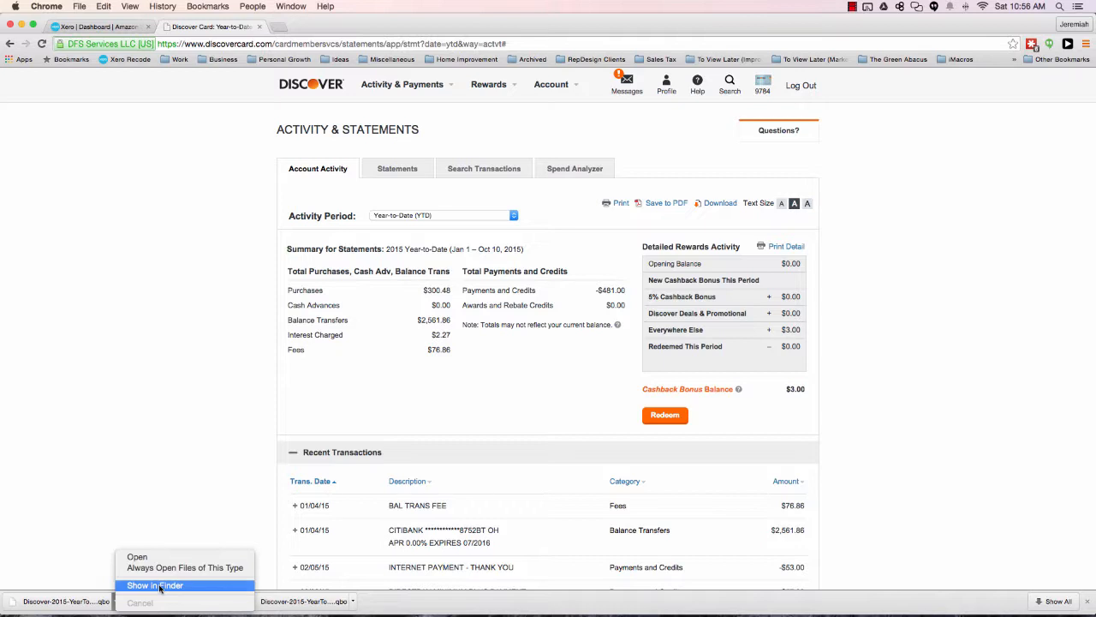
# Switch back to Xero and open the statement import page for the Discover Credit Card account.
pyautogui.click(98, 27)
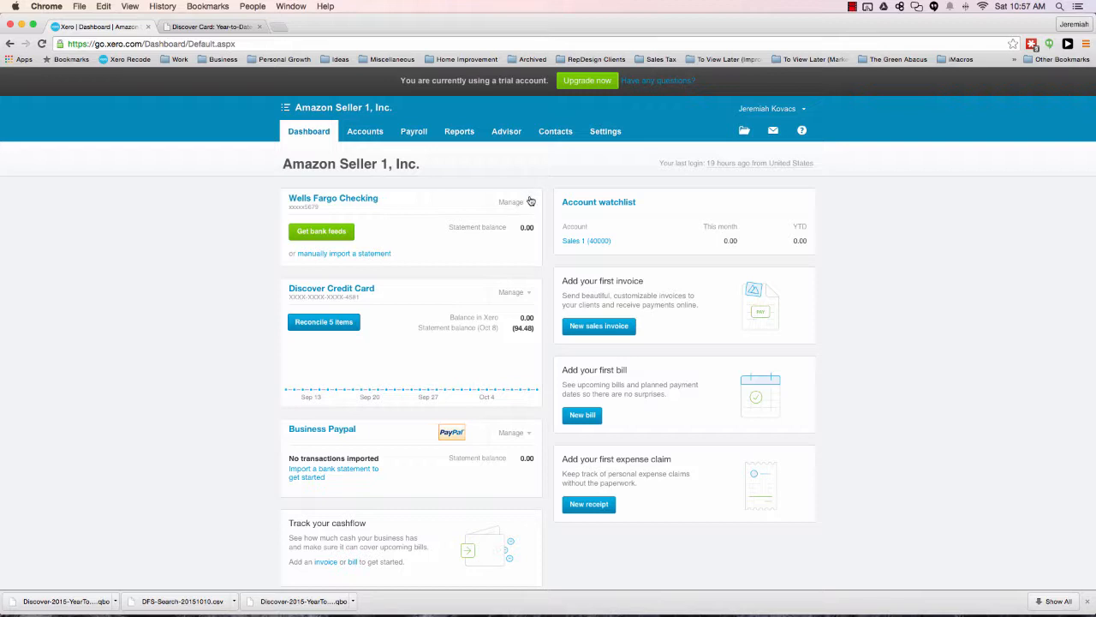
pyautogui.click(531, 296)
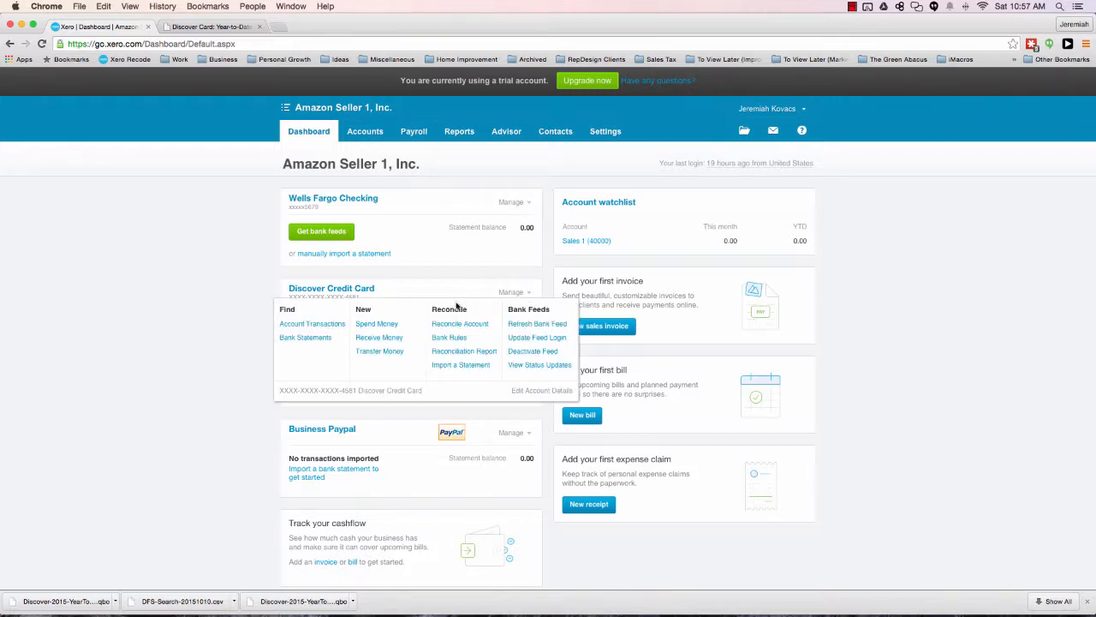
pyautogui.click(451, 366)
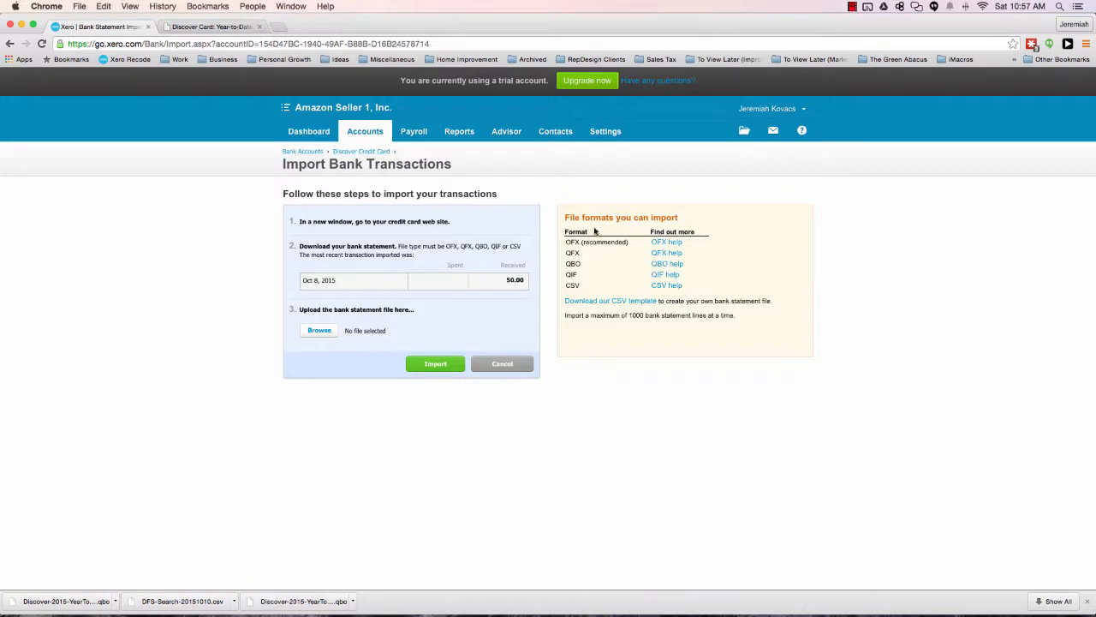
# Examine the list of importable file formats, including OFX, QFX, QBO, QIF and CSV.
pyautogui.moveTo(565, 220); pyautogui.dragTo(678, 217)
pyautogui.click(678, 217)
pyautogui.moveTo(565, 242); pyautogui.dragTo(611, 241)
pyautogui.click(635, 241)
pyautogui.moveTo(566, 242); pyautogui.dragTo(656, 244)
pyautogui.click(641, 242)
pyautogui.moveTo(565, 243)
pyautogui.mouseDown()
pyautogui.moveTo(642, 248)
pyautogui.moveTo(573, 255)
pyautogui.mouseUp()
pyautogui.doubleClick(572, 264)
pyautogui.click(571, 282)
pyautogui.doubleClick(571, 274)
pyautogui.click(577, 272)
pyautogui.moveTo(568, 284); pyautogui.dragTo(576, 286)
pyautogui.moveTo(567, 263)
pyautogui.mouseDown()
pyautogui.moveTo(593, 259)
pyautogui.moveTo(580, 263)
pyautogui.mouseUp()
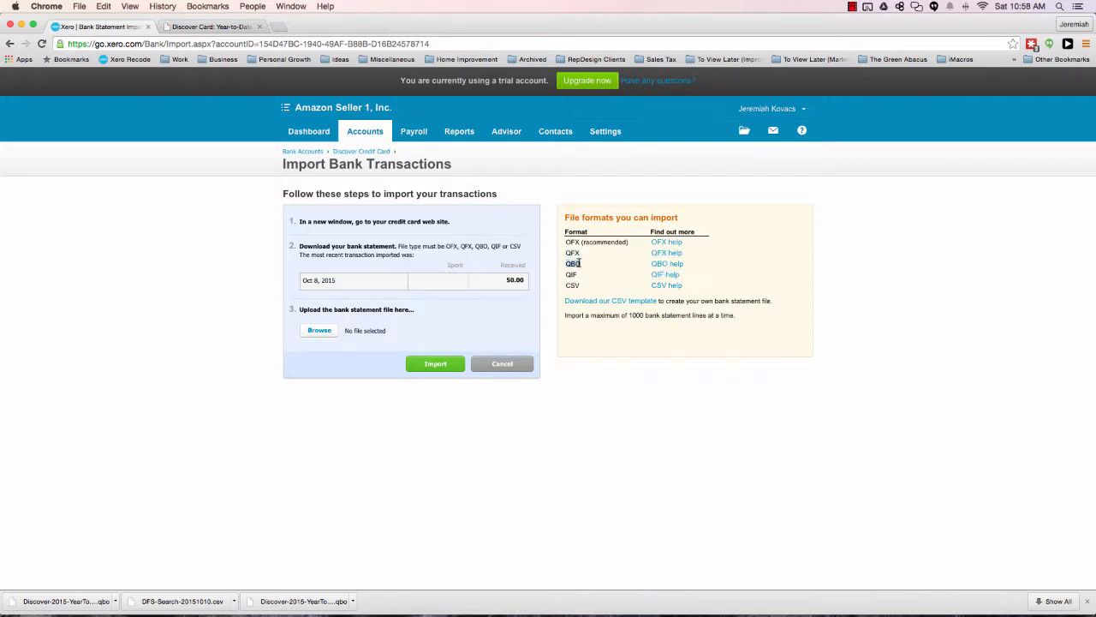
# Import the downloaded year-to-date summary .qbo file from the Desktop into the Discover Credit Card account.
pyautogui.click(319, 331)
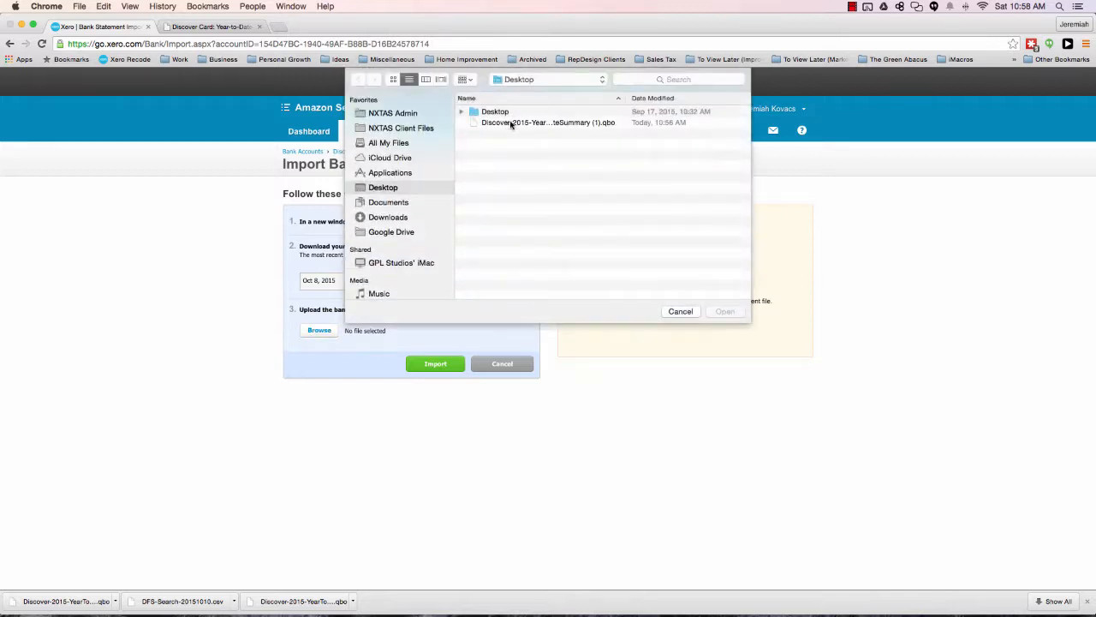
pyautogui.click(512, 124)
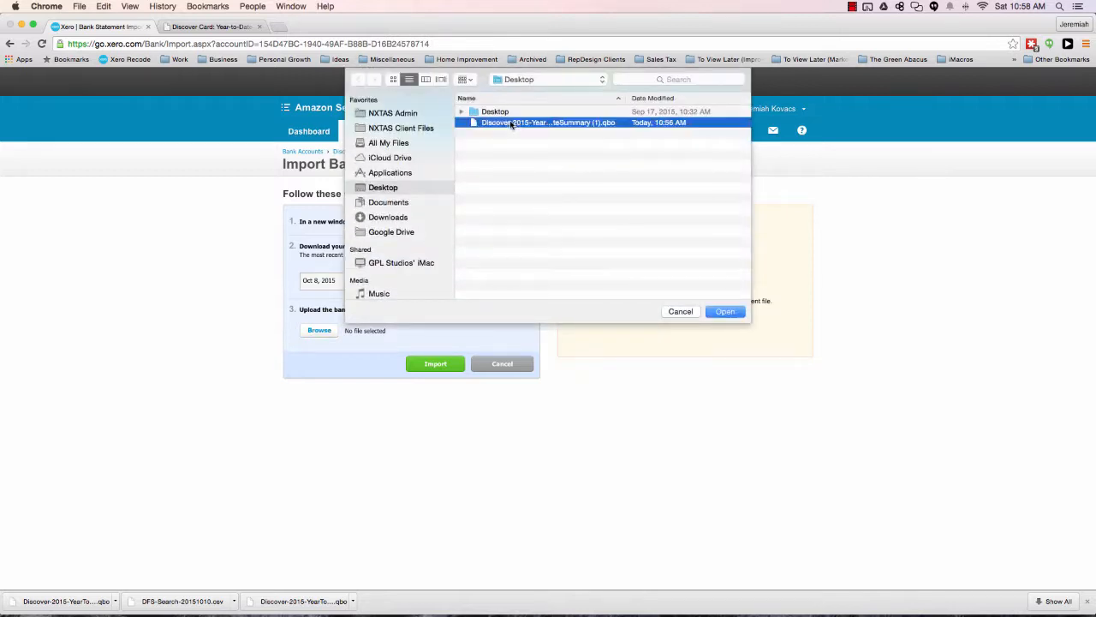
pyautogui.click(725, 312)
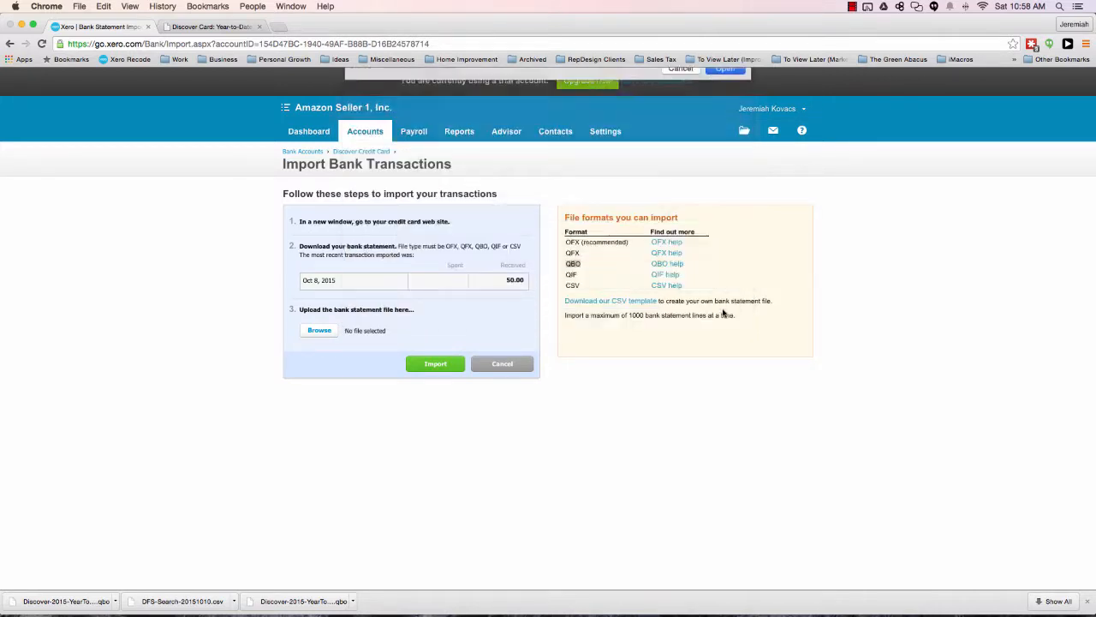
pyautogui.click(435, 364)
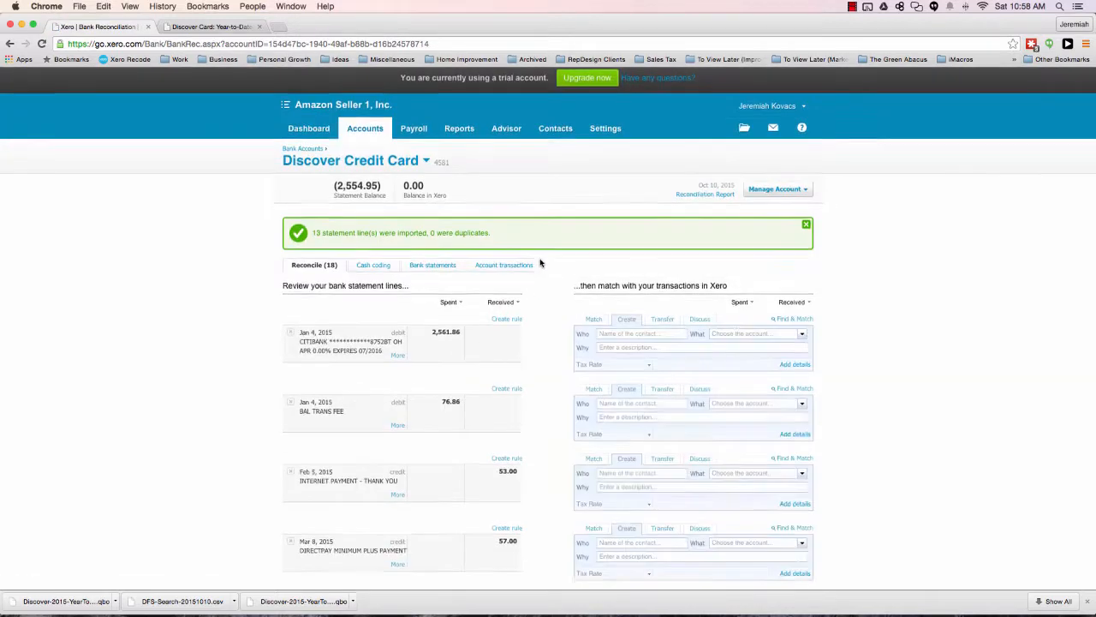
# Review the imported statement lines awaiting reconciliation and open them in the cash coding view.
pyautogui.scroll(-1, 540, 262)
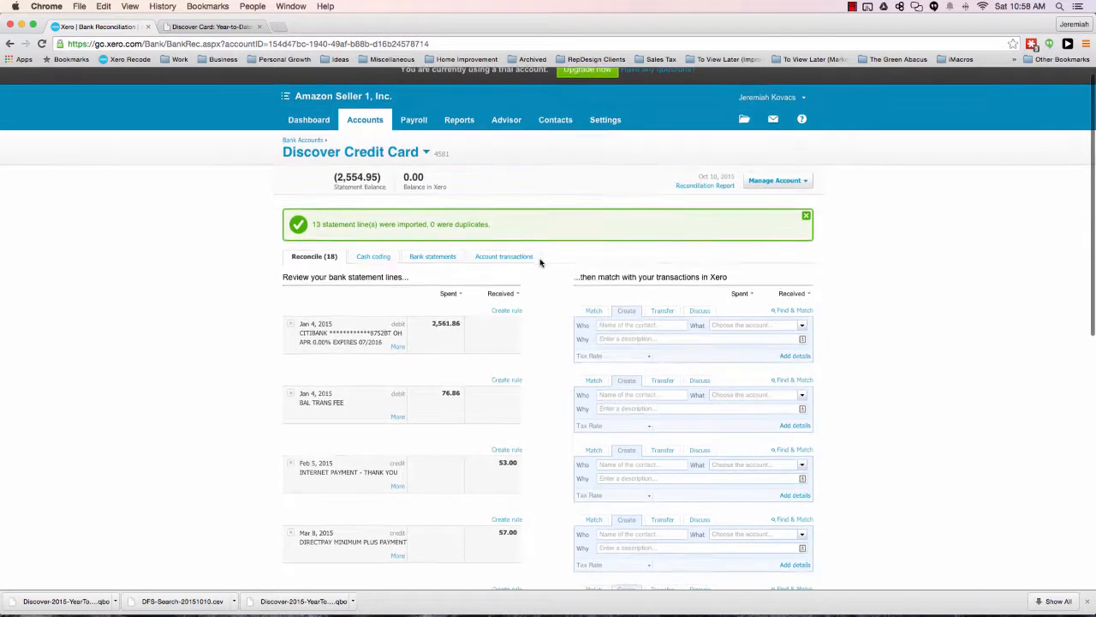
pyautogui.scroll(-2, 541, 262)
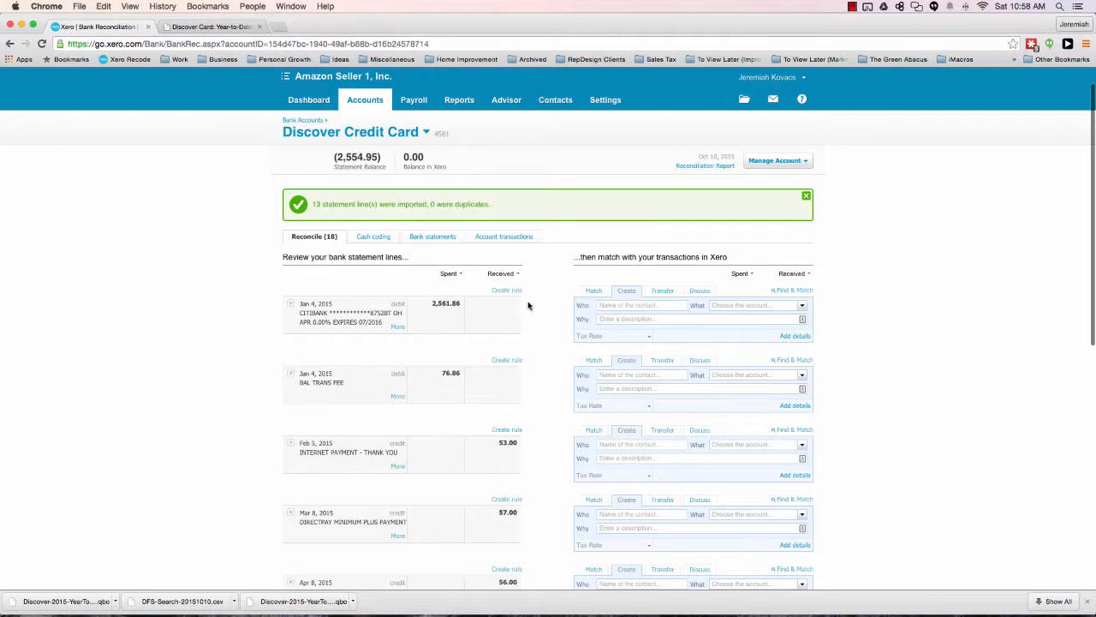
pyautogui.scroll(-1, 528, 305)
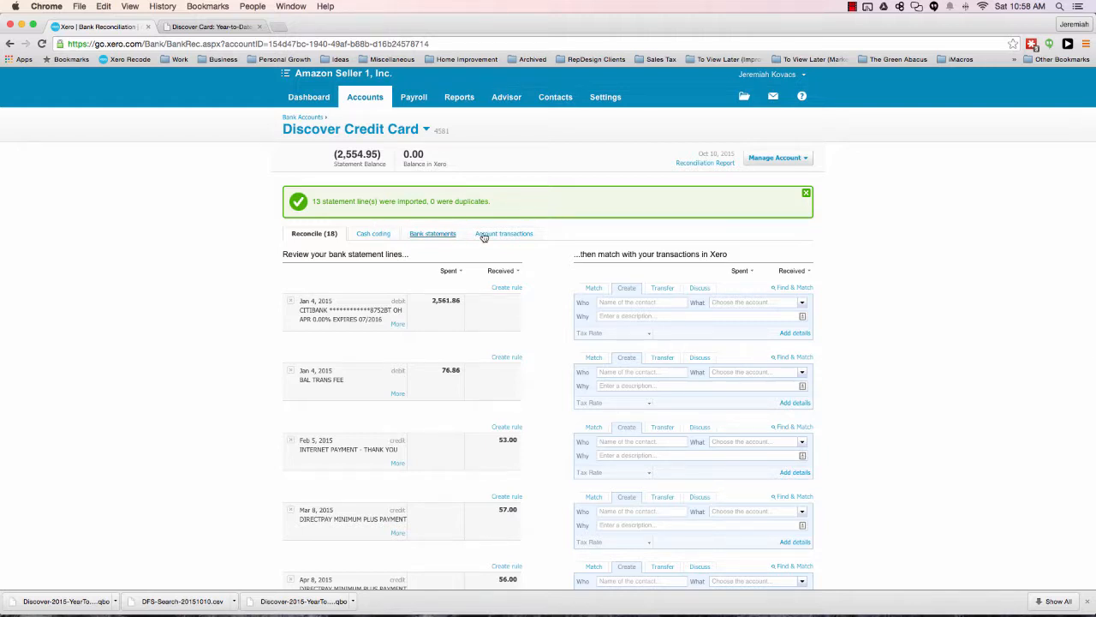
pyautogui.click(374, 234)
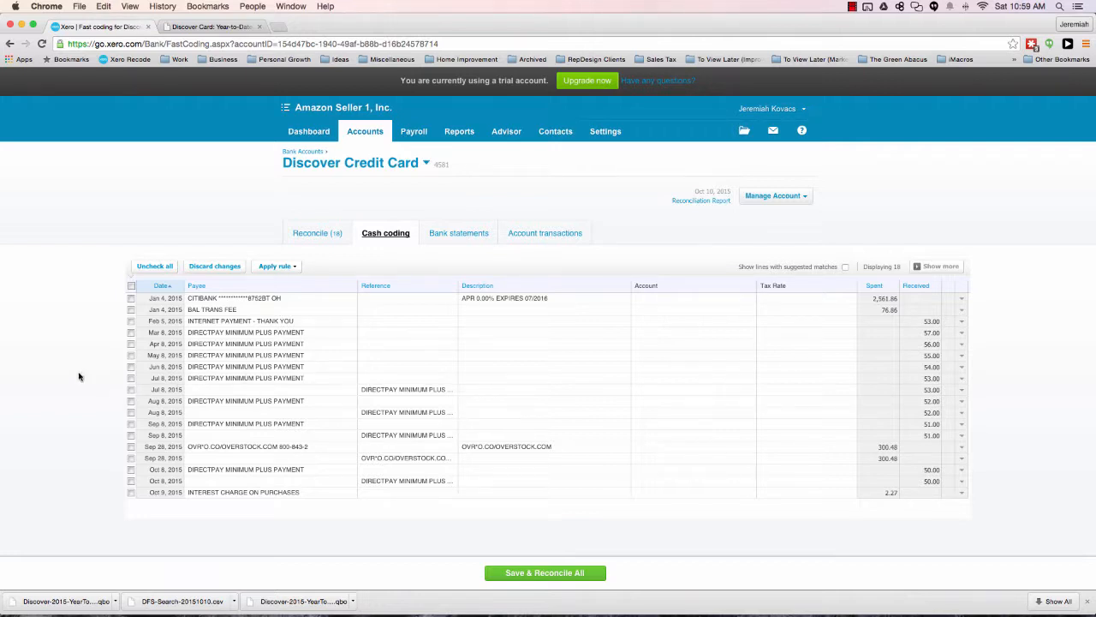
# Mark the duplicate statement lines dated Jul 8 through Oct 8, 2015, and clear all the selections.
pyautogui.click(131, 378)
pyautogui.click(132, 390)
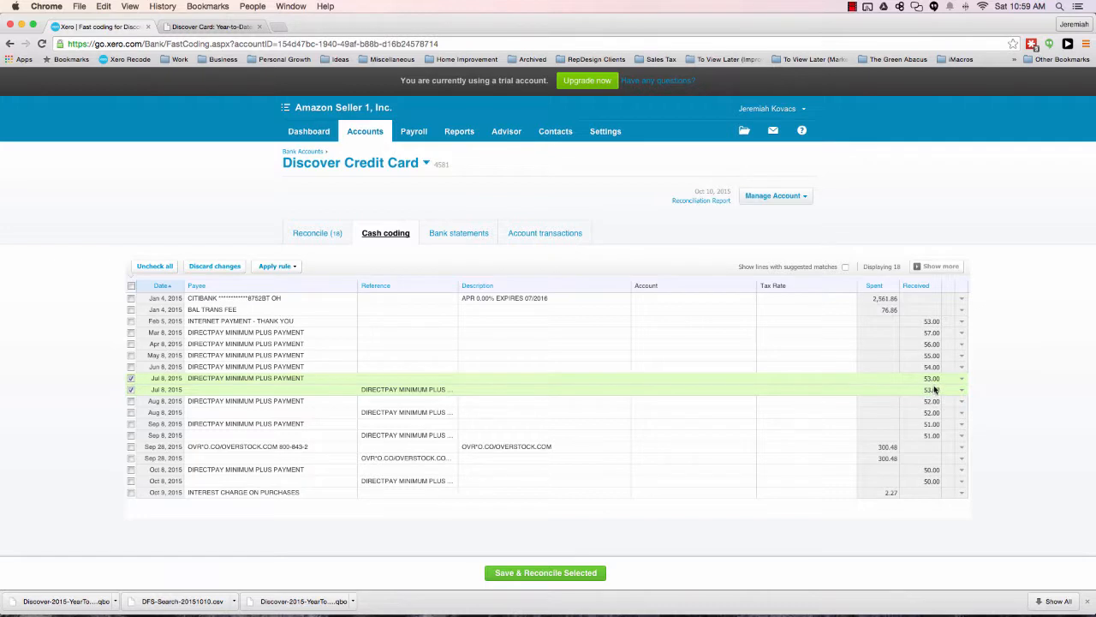
pyautogui.click(131, 481)
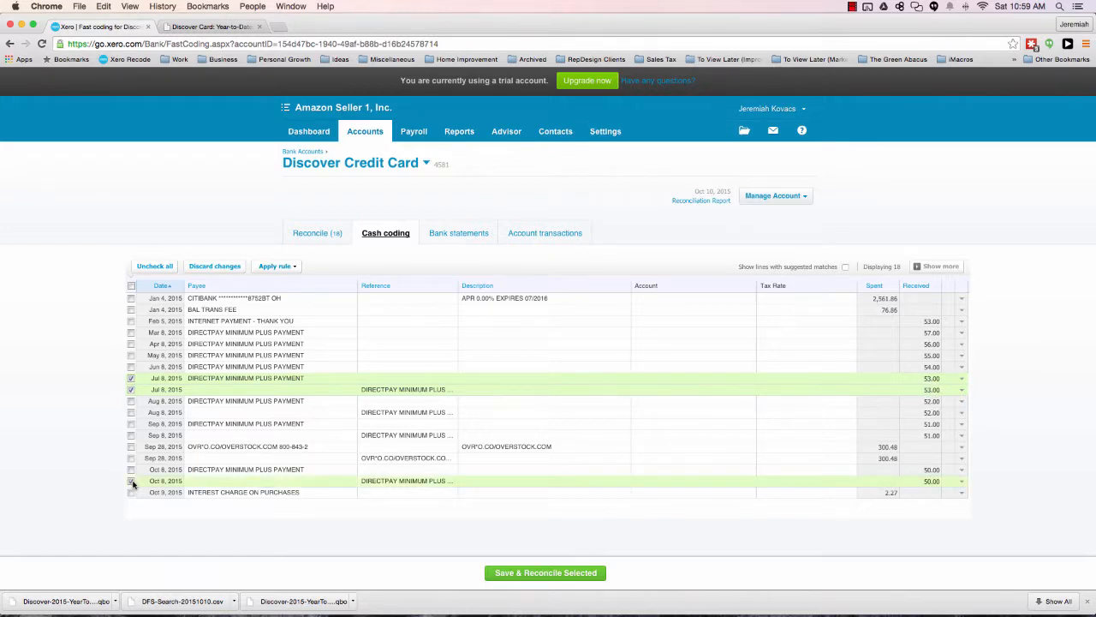
pyautogui.keyDown('shift'); pyautogui.click(132, 406); pyautogui.keyUp('shift')
pyautogui.click(131, 401)
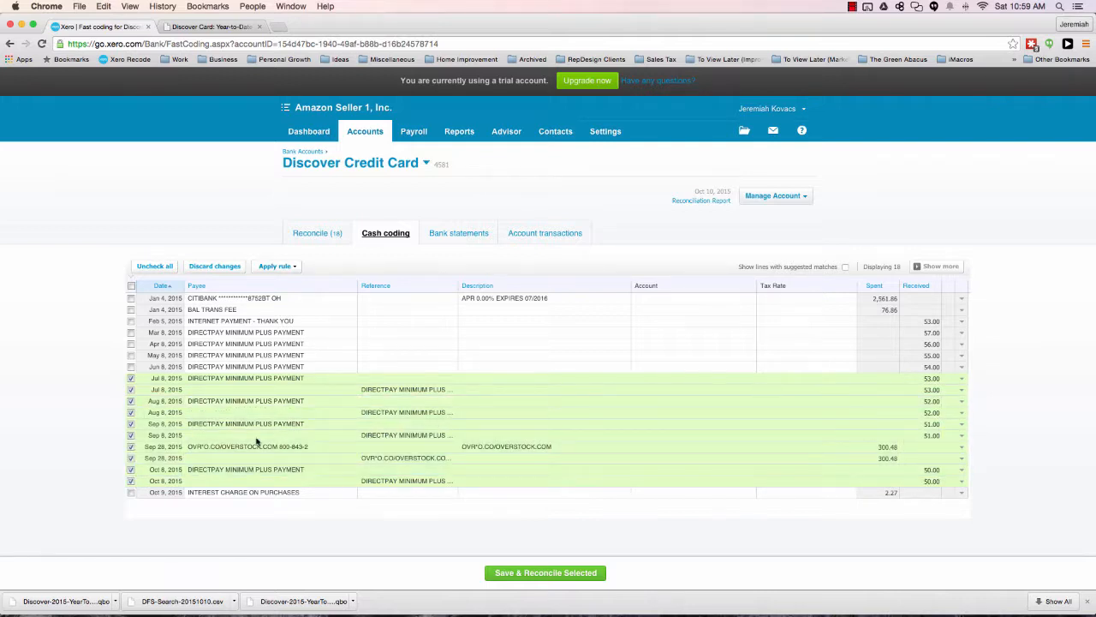
pyautogui.click(131, 378)
pyautogui.click(131, 390)
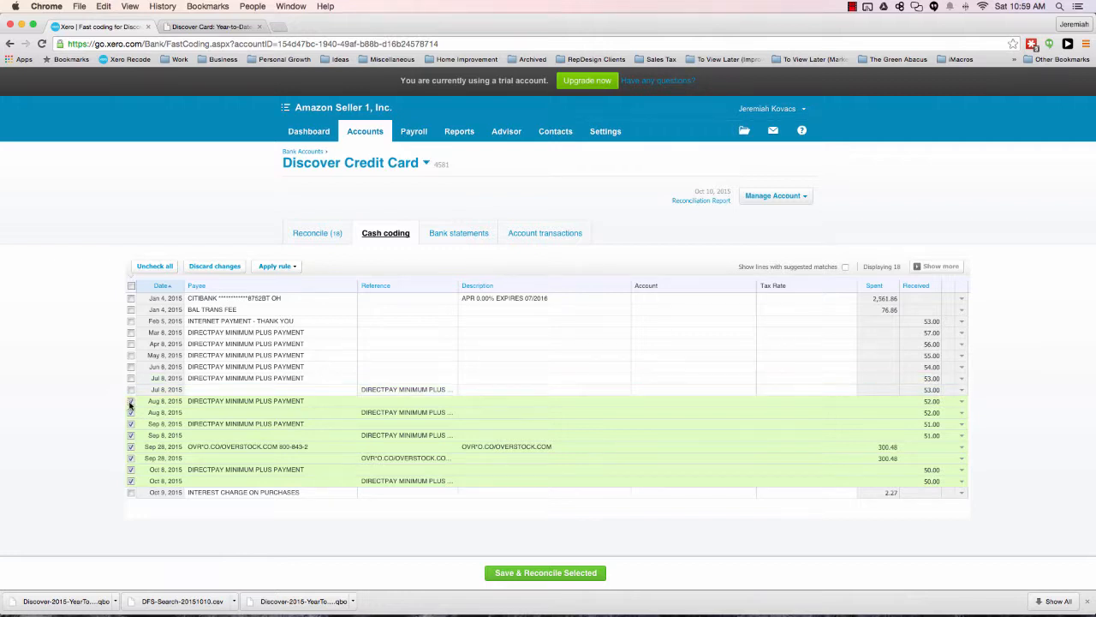
pyautogui.click(131, 401)
pyautogui.click(131, 412)
pyautogui.click(153, 266)
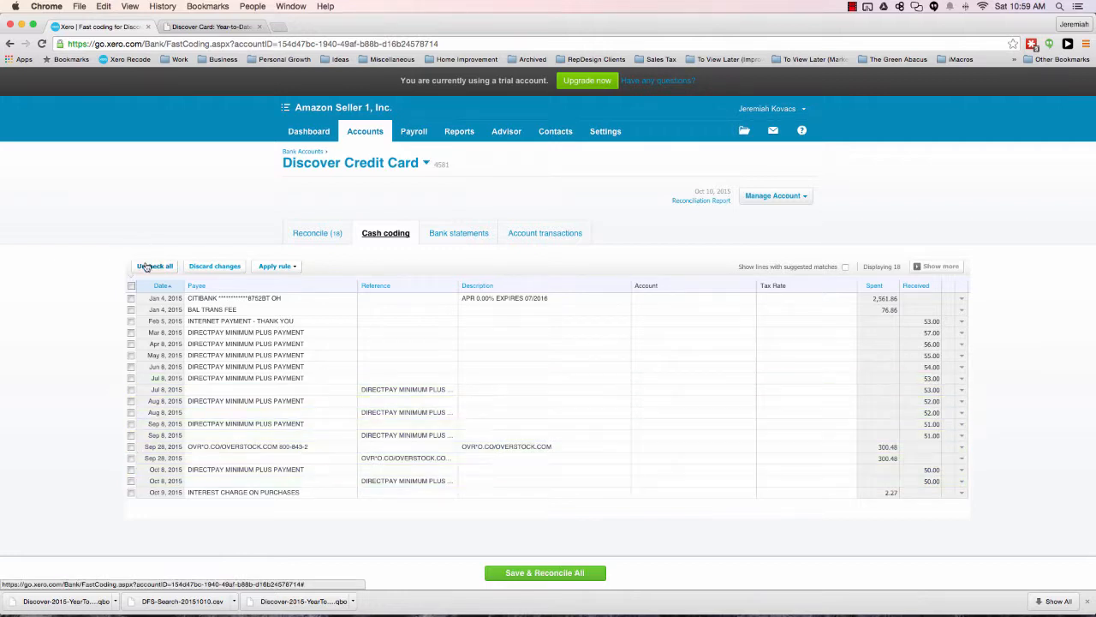
# Delete the duplicate Jul 8, 2015 statement line that has DIRECTPAY MINIMUM PLUS PAYMENT as its payee.
pyautogui.click(964, 383)
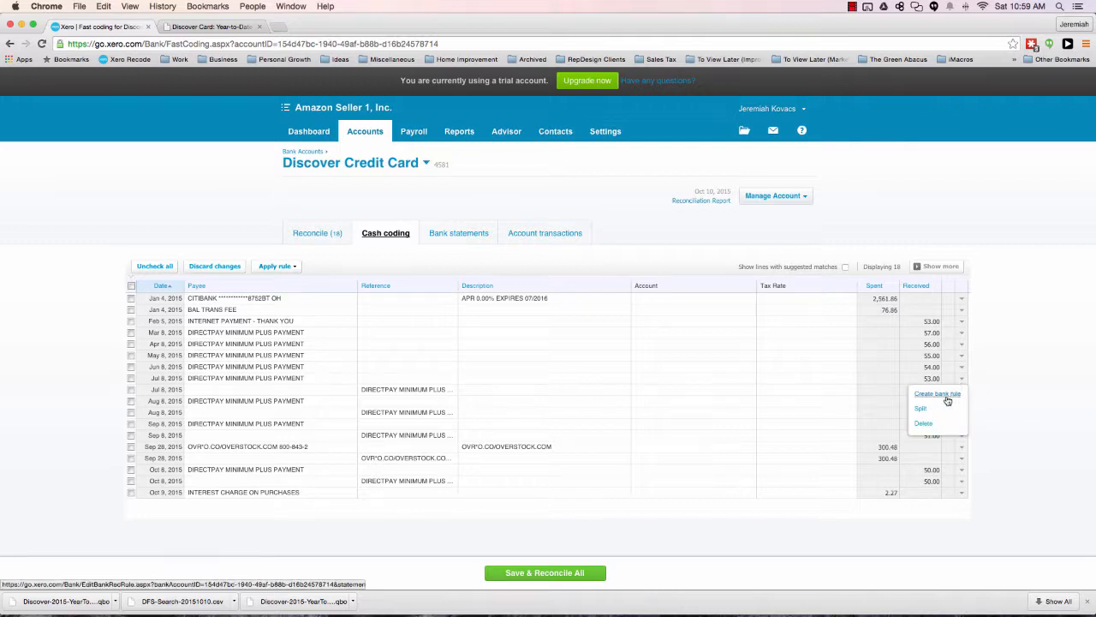
pyautogui.click(923, 424)
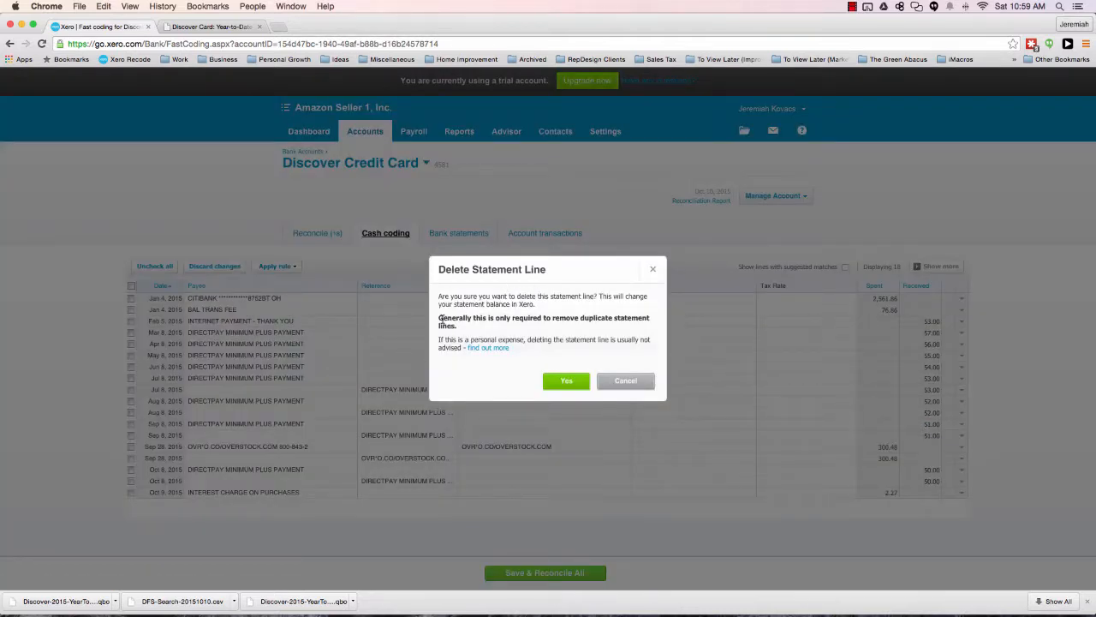
pyautogui.moveTo(439, 319); pyautogui.dragTo(452, 323)
pyautogui.click(454, 322)
pyautogui.click(564, 382)
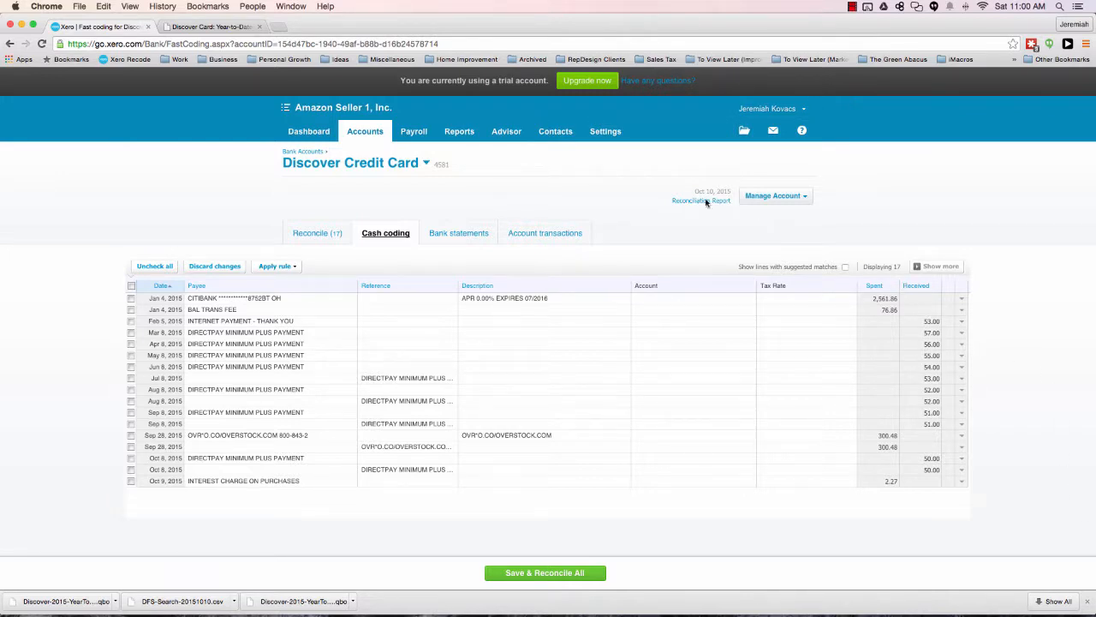
# Return to the Amazon Seller 1, Inc. dashboard.
pyautogui.click(304, 140)
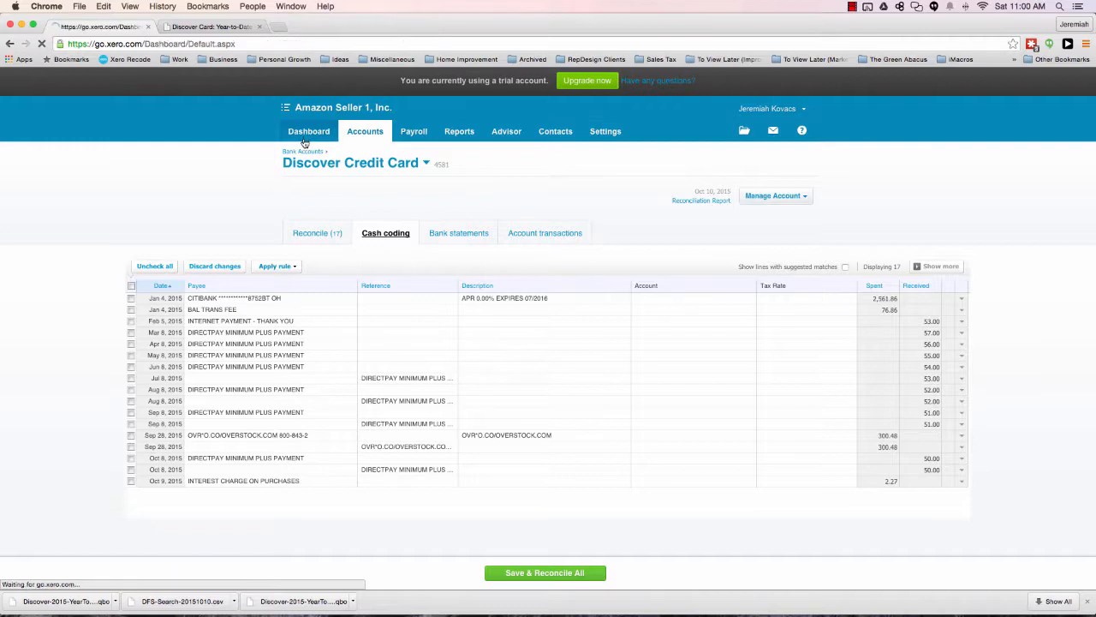